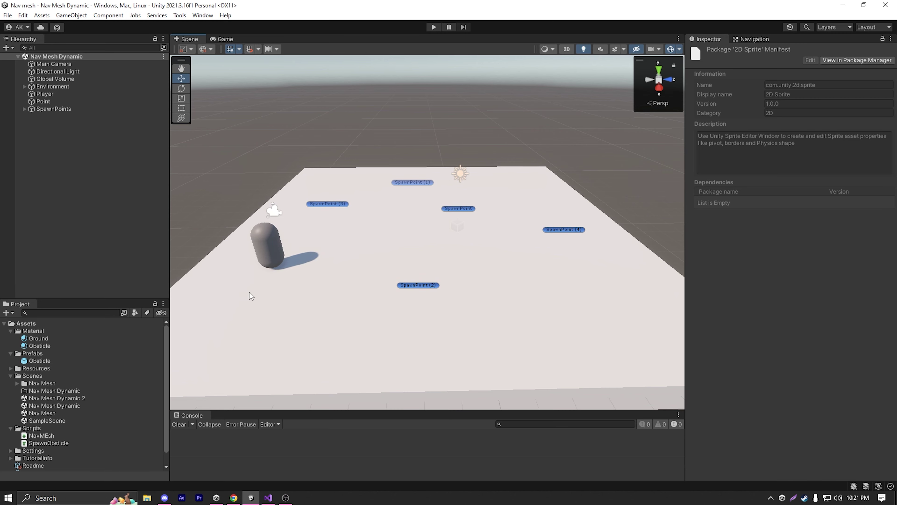
- Show the Navigation window's Object settings for the scene objects
{"action": "left_click", "coordinate": [756, 39]}
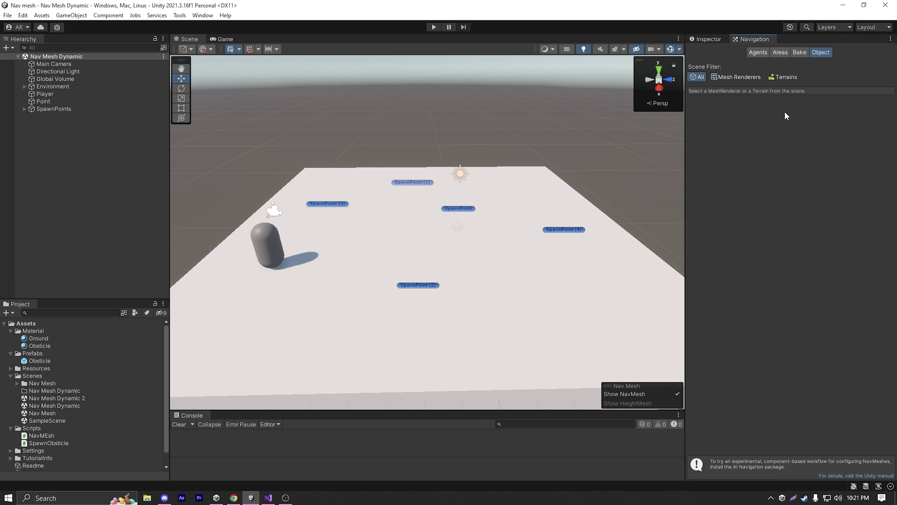
- Run the scene and inspect the spawned red obstacle cubes on the plane in the Scene view
{"action": "left_click", "coordinate": [432, 28]}
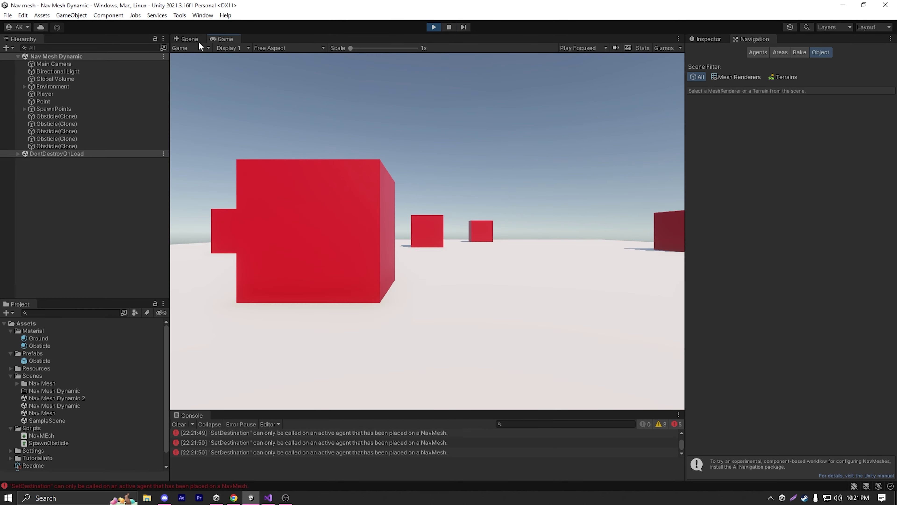
{"action": "left_click", "coordinate": [198, 39]}
{"action": "scroll", "coordinate": [335, 106], "scroll_direction": "up", "scroll_amount": 3}
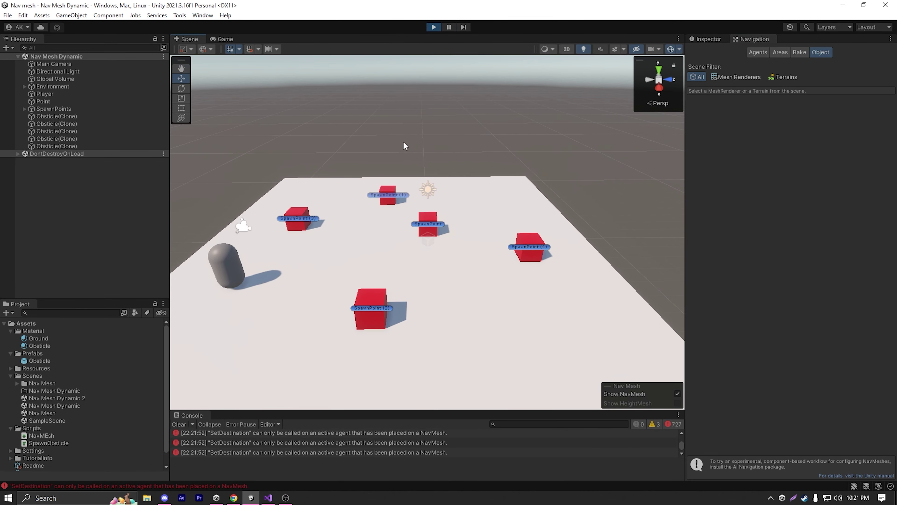
{"action": "right_click_drag", "start_coordinate": [403, 141], "coordinate": [412, 182]}
{"action": "scroll", "coordinate": [412, 182], "scroll_direction": "down", "scroll_amount": 3}
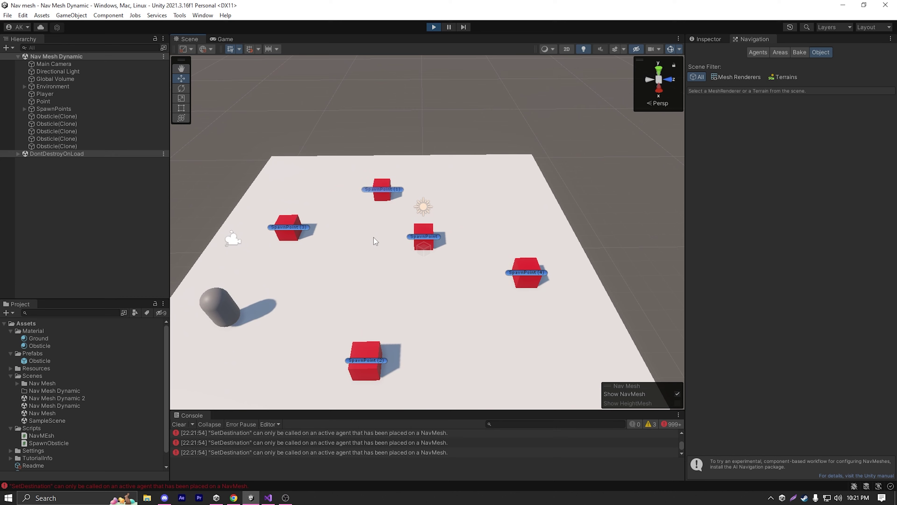
- Stop play mode with Ctrl+P and pan to recenter the plane
{"action": "key", "text": "ctrl+p"}
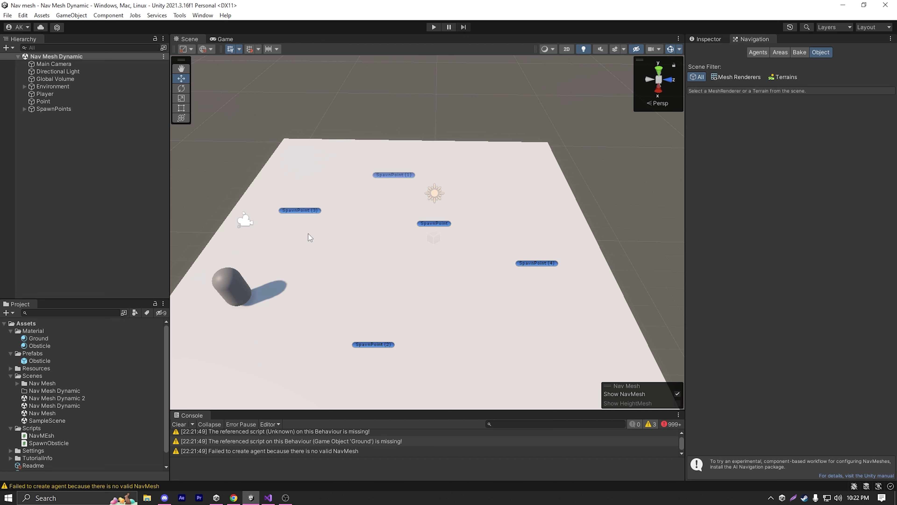
{"action": "middle_click_drag", "start_coordinate": [308, 234], "coordinate": [406, 234]}
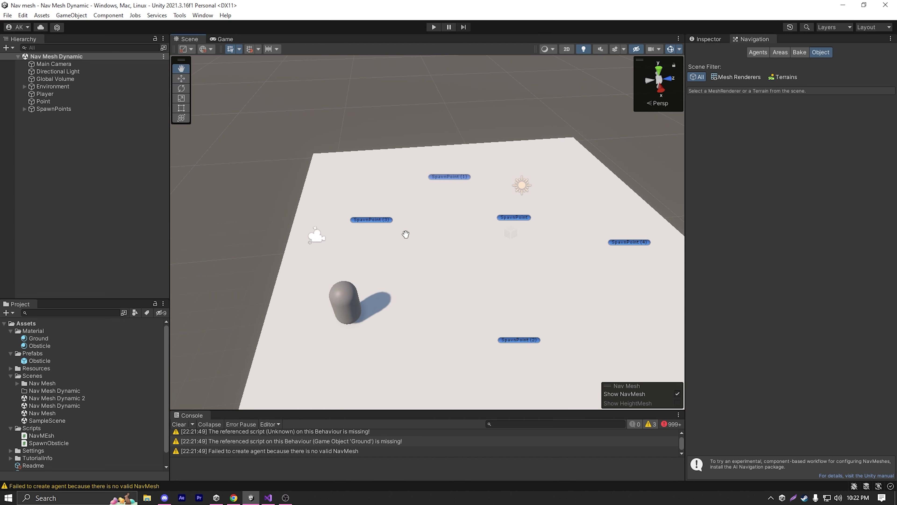
{"action": "middle_click_drag", "start_coordinate": [510, 232], "coordinate": [438, 219]}
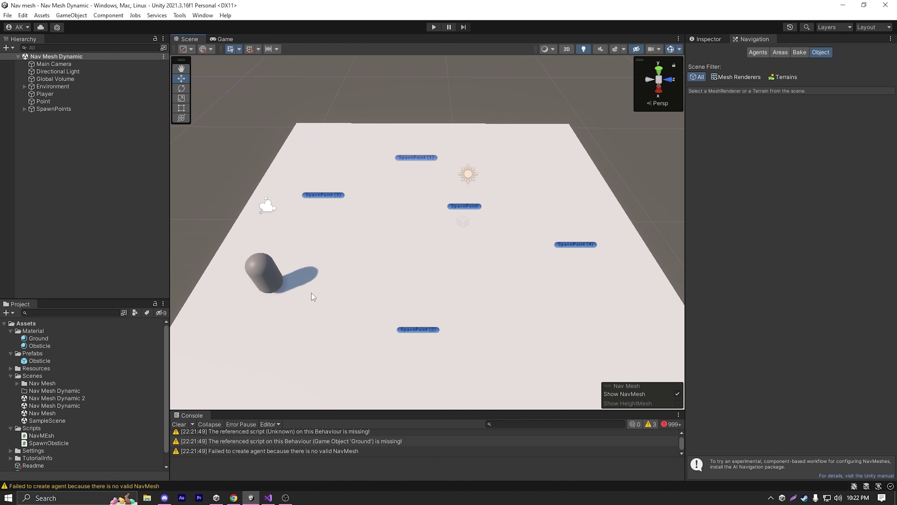
- Review the NavMEsh script in Visual Studio, then come back to Unity
{"action": "left_click", "coordinate": [268, 497]}
{"action": "left_click", "coordinate": [117, 40]}
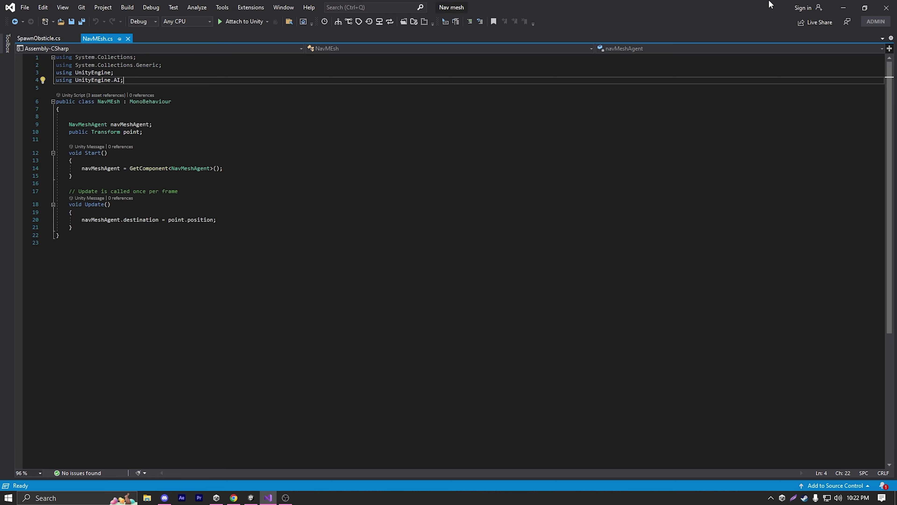
{"action": "left_click", "coordinate": [846, 5]}
- Give the Point object a pink diamond icon, then reopen the Navigation settings
{"action": "left_click", "coordinate": [53, 101]}
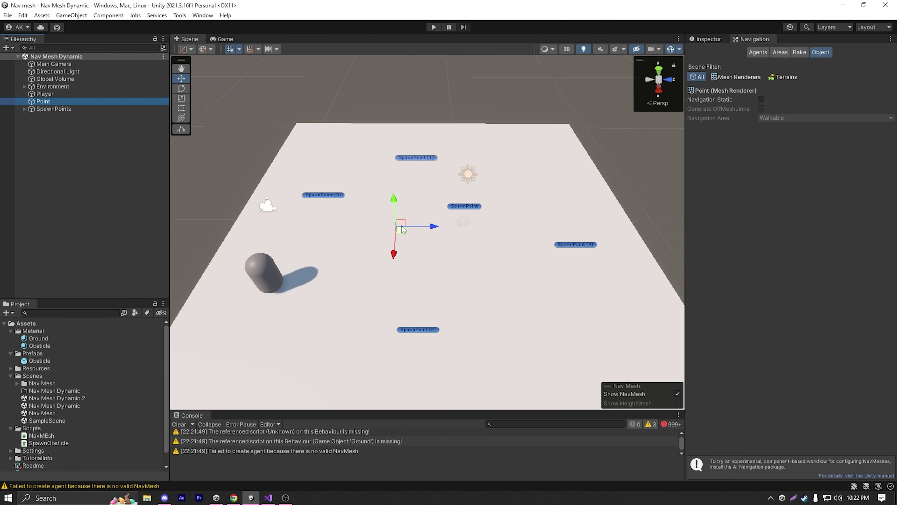
{"action": "left_click", "coordinate": [717, 39]}
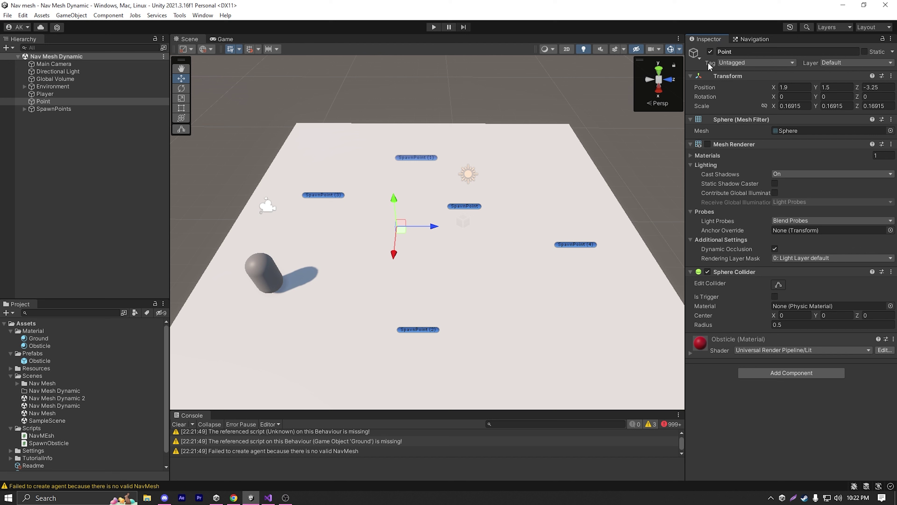
{"action": "left_click", "coordinate": [700, 54]}
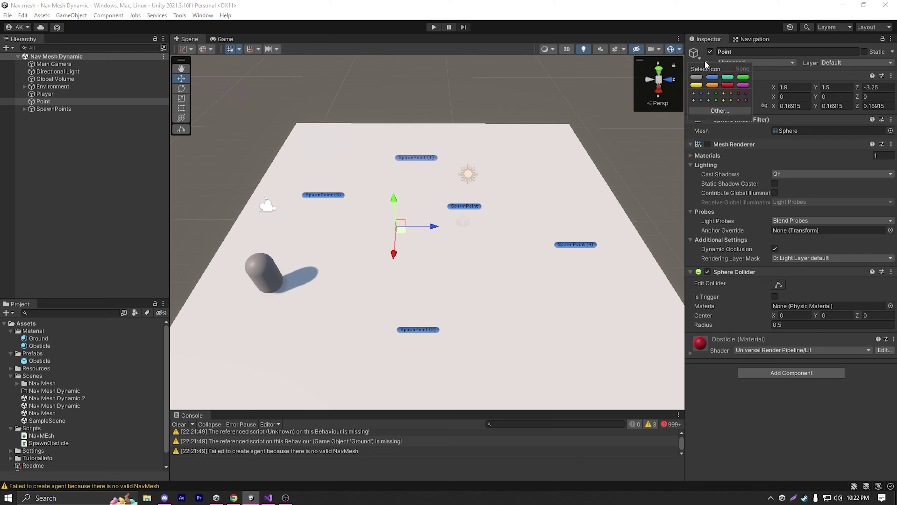
{"action": "left_click", "coordinate": [746, 100]}
{"action": "left_click", "coordinate": [489, 111]}
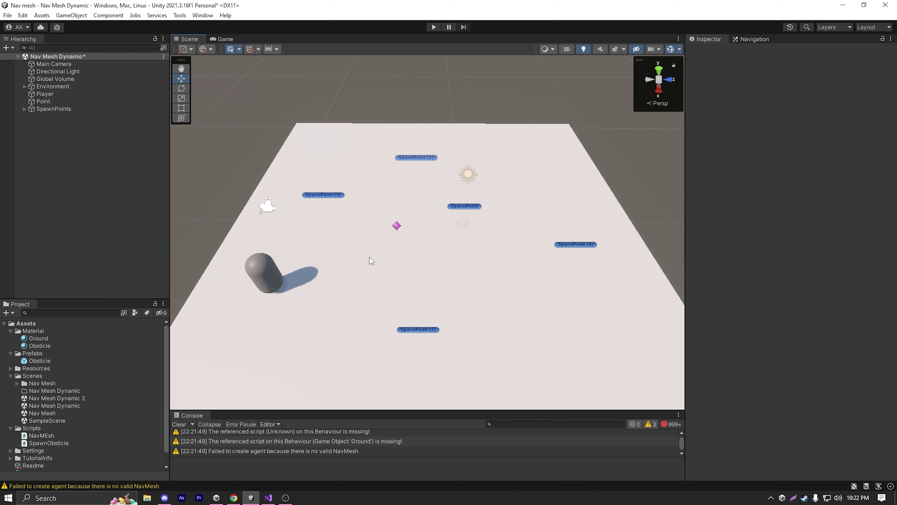
{"action": "left_click", "coordinate": [755, 39]}
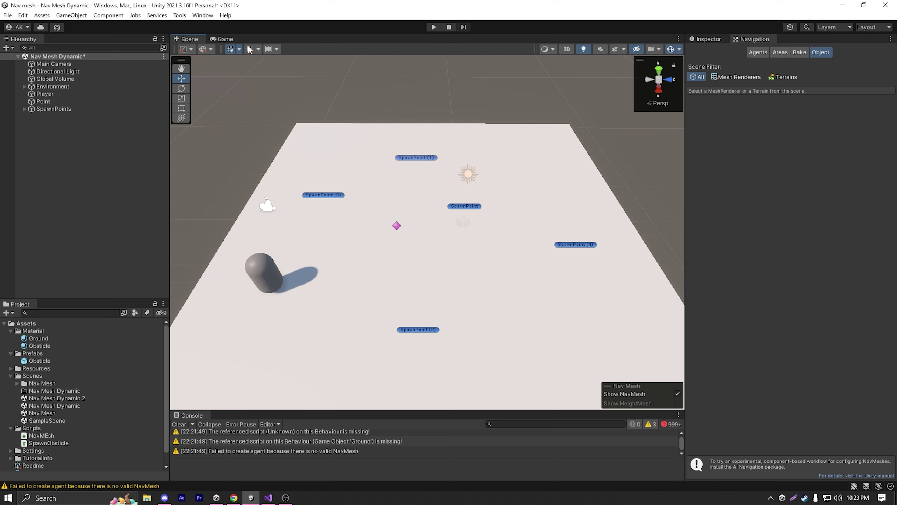
- Open Window > Package Manager and choose 'Add package by name' from the + menu
{"action": "left_click", "coordinate": [204, 16]}
{"action": "left_click", "coordinate": [235, 126]}
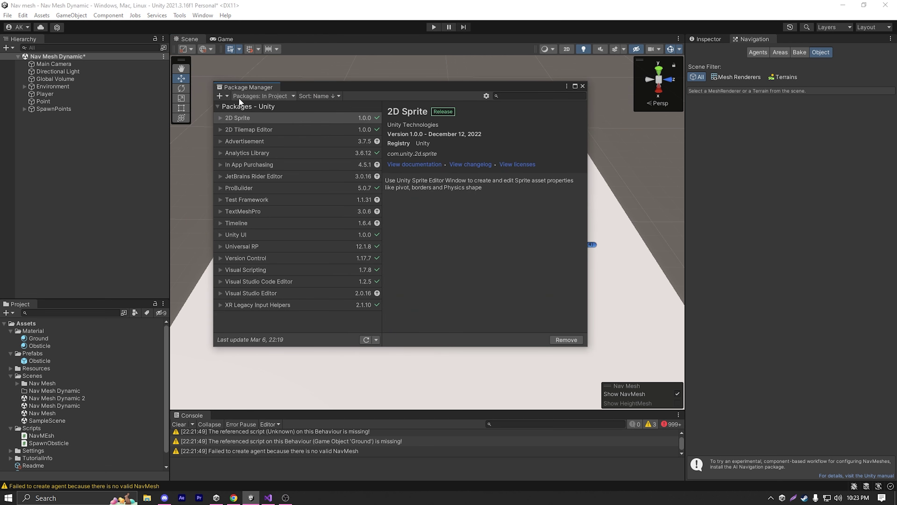
{"action": "left_click", "coordinate": [229, 96]}
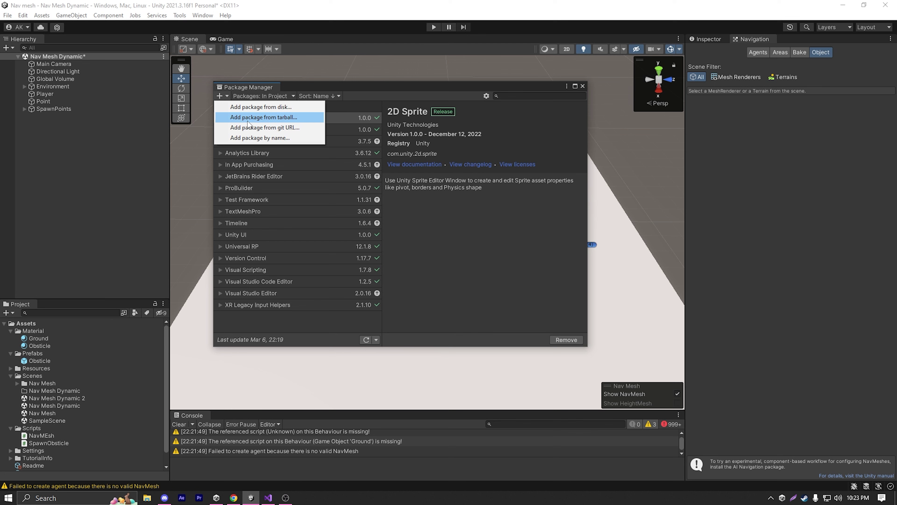
{"action": "left_click", "coordinate": [290, 138]}
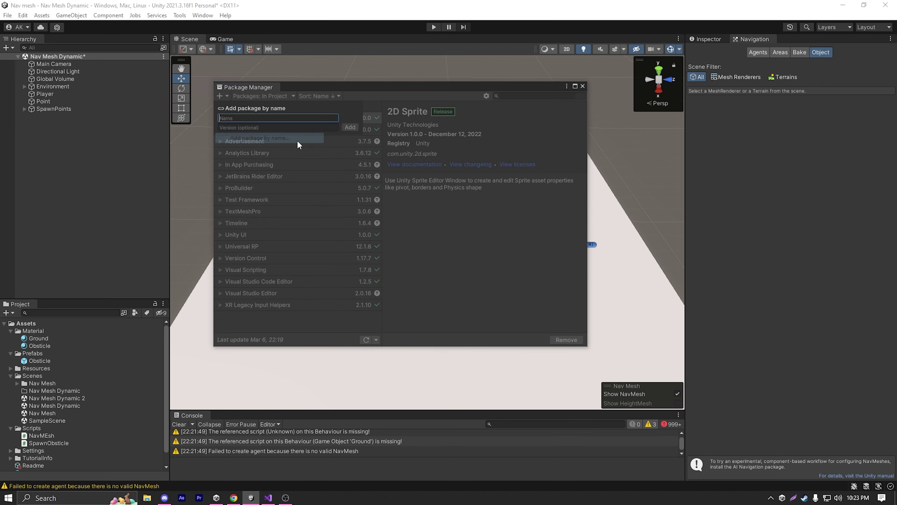
- Select the package name com.unity.ai.navigation on the NavMesh Building Components manual page
{"action": "left_click", "coordinate": [234, 498]}
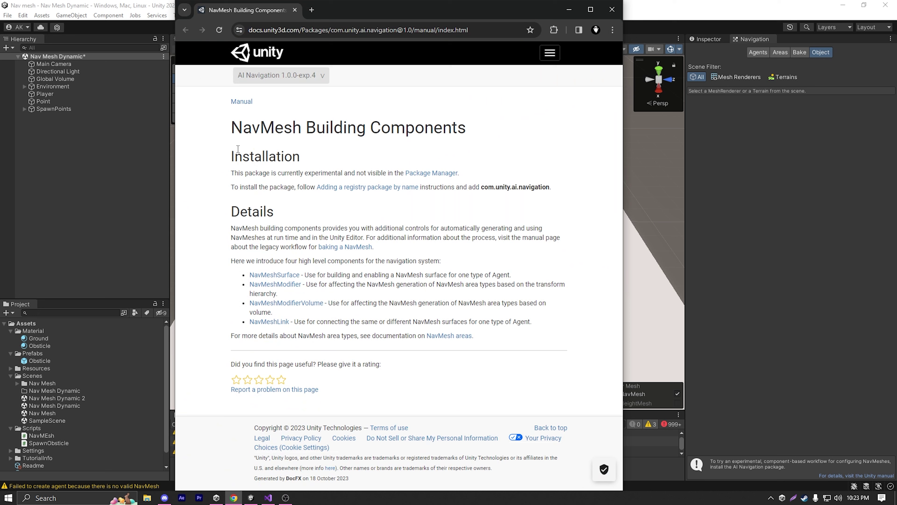
{"action": "triple_click", "coordinate": [376, 118]}
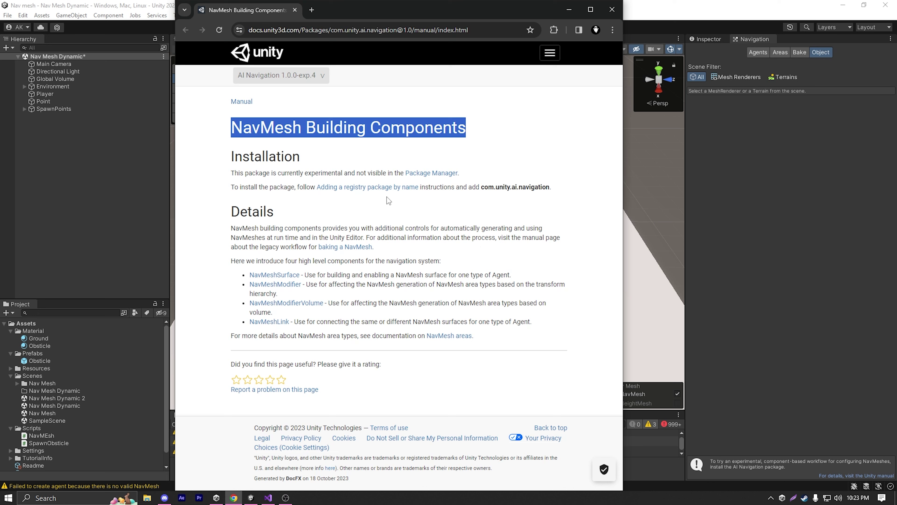
{"action": "left_click_drag", "start_coordinate": [481, 187], "coordinate": [561, 193]}
{"action": "key", "text": "ctrl+c"}
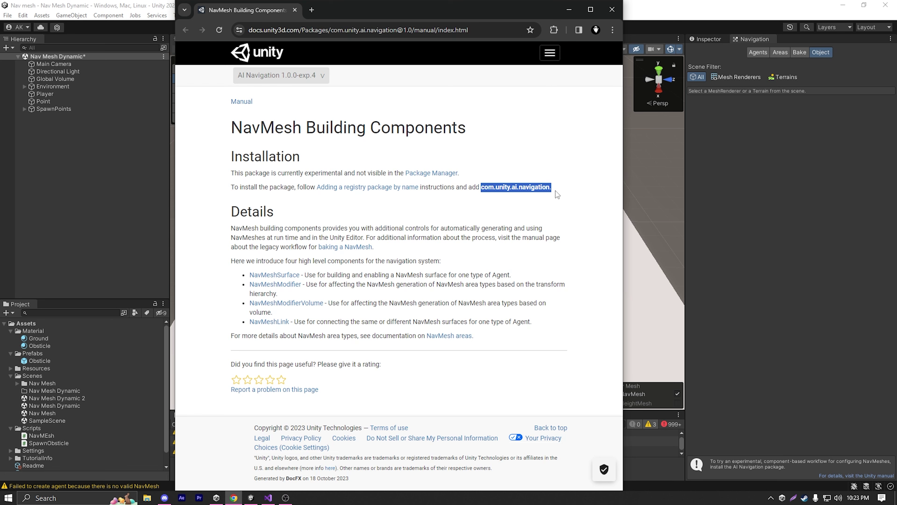
- Add package com.unity.ai.navigation by name, then close Package Manager once installed
{"action": "left_click", "coordinate": [569, 10]}
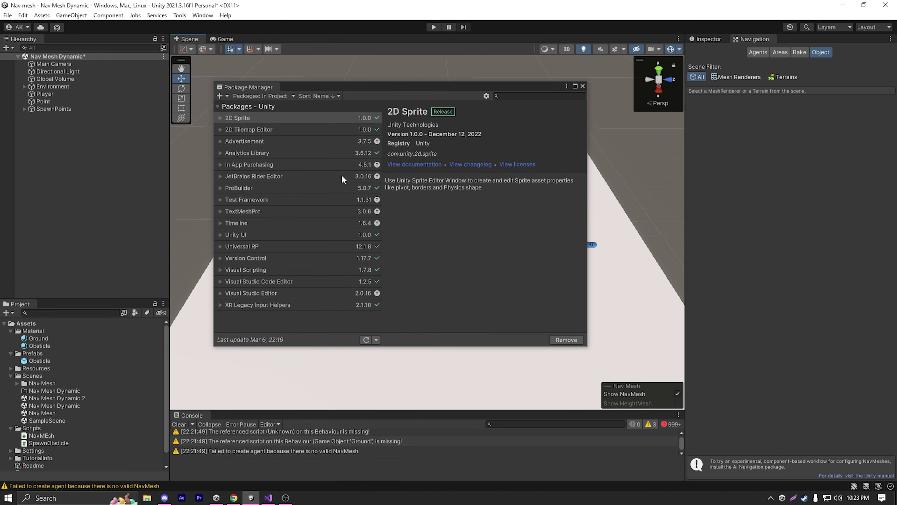
{"action": "left_click", "coordinate": [224, 96]}
{"action": "left_click", "coordinate": [248, 138]}
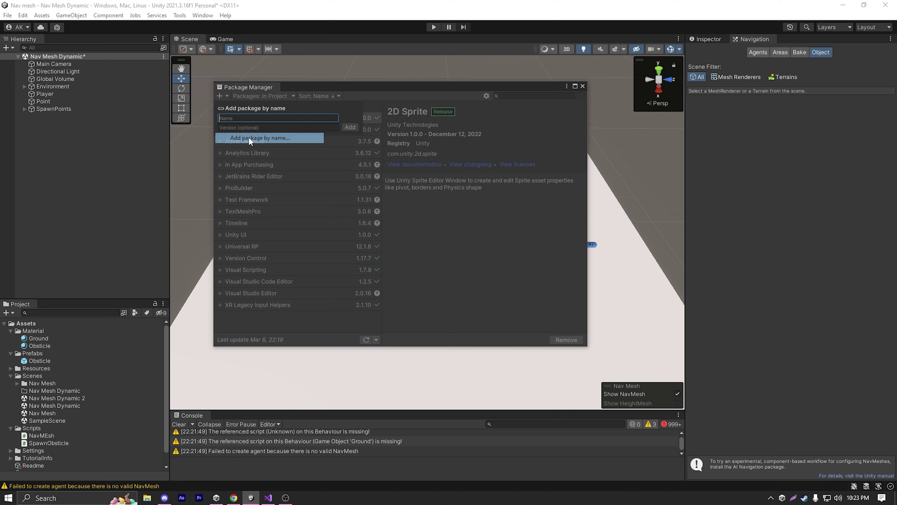
{"action": "key", "text": "ctrl+v"}
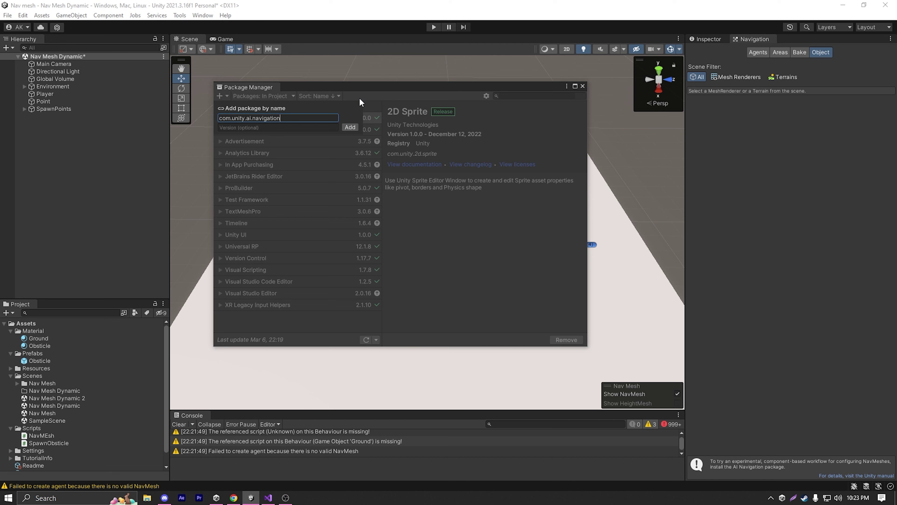
{"action": "key", "text": "Return"}
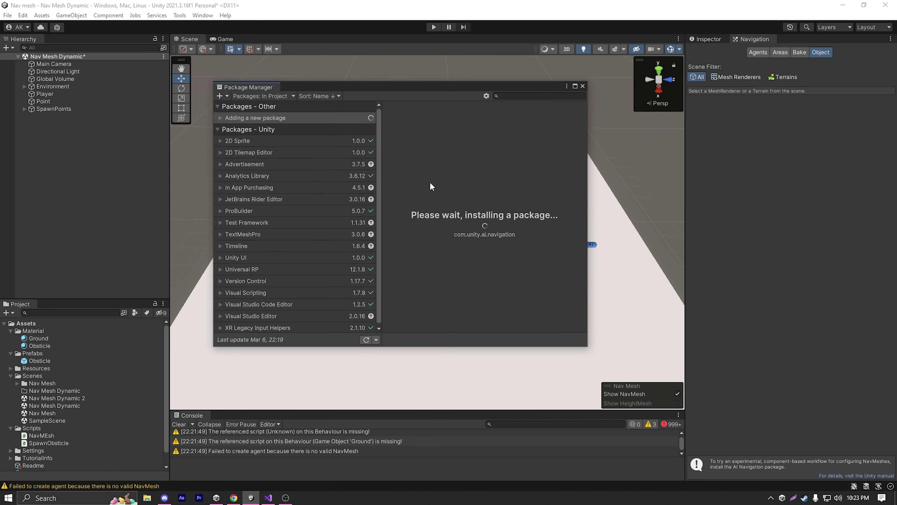
{"action": "left_click", "coordinate": [582, 86]}
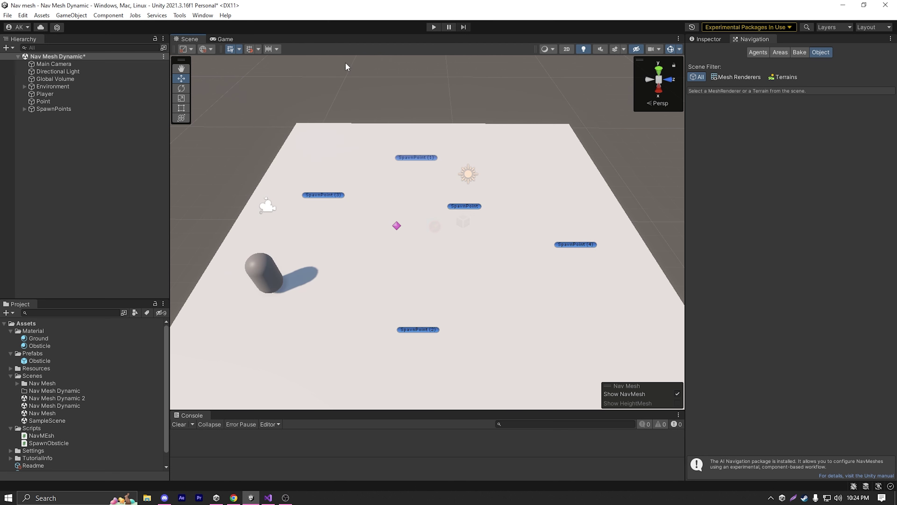
- Select Environment > Ground and add a Navigation > NavMeshSurface component
{"action": "left_click", "coordinate": [24, 86]}
{"action": "left_click", "coordinate": [52, 94]}
{"action": "left_click", "coordinate": [765, 430]}
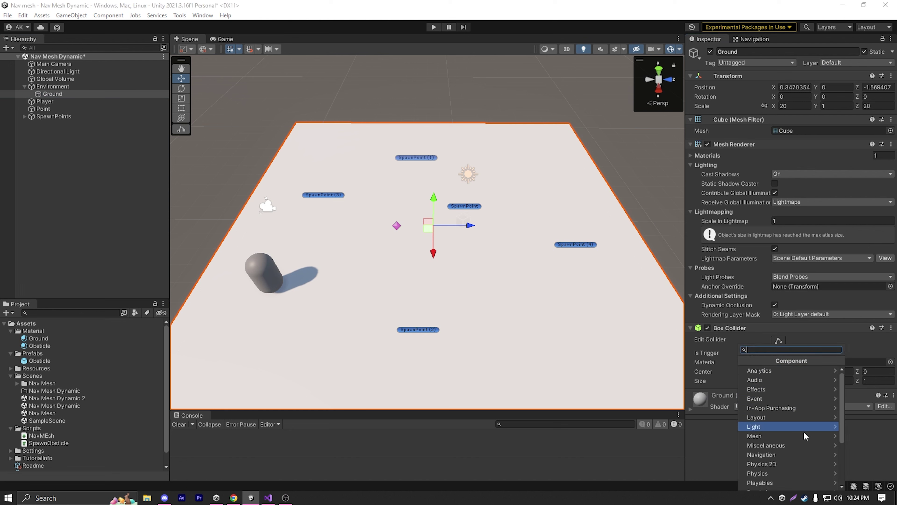
{"action": "left_click", "coordinate": [796, 454]}
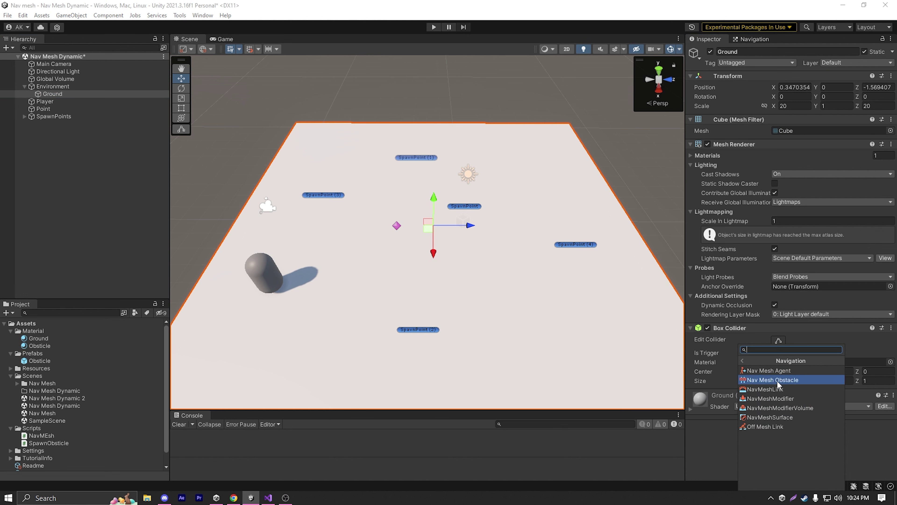
{"action": "left_click", "coordinate": [791, 416]}
{"action": "scroll", "coordinate": [759, 385], "scroll_direction": "down", "scroll_amount": 3}
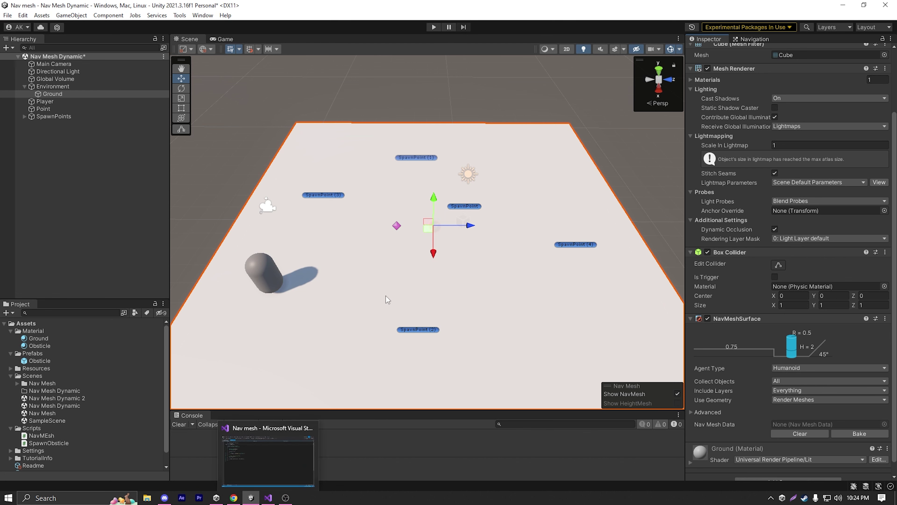
- Open SpawnObsticle.cs, begin the field line, and add 'using Unity.AI.Navigation;' on line 3
{"action": "left_click", "coordinate": [271, 497]}
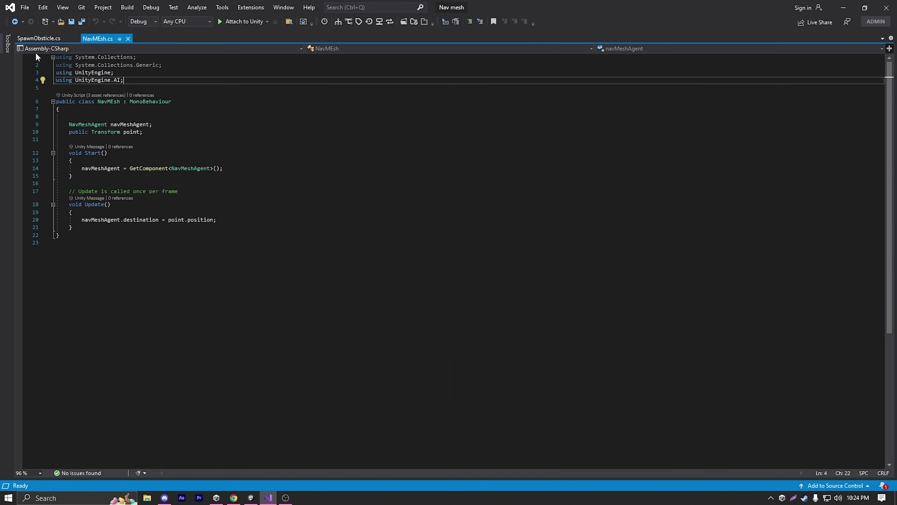
{"action": "left_click", "coordinate": [42, 38]}
{"action": "left_click", "coordinate": [117, 120]}
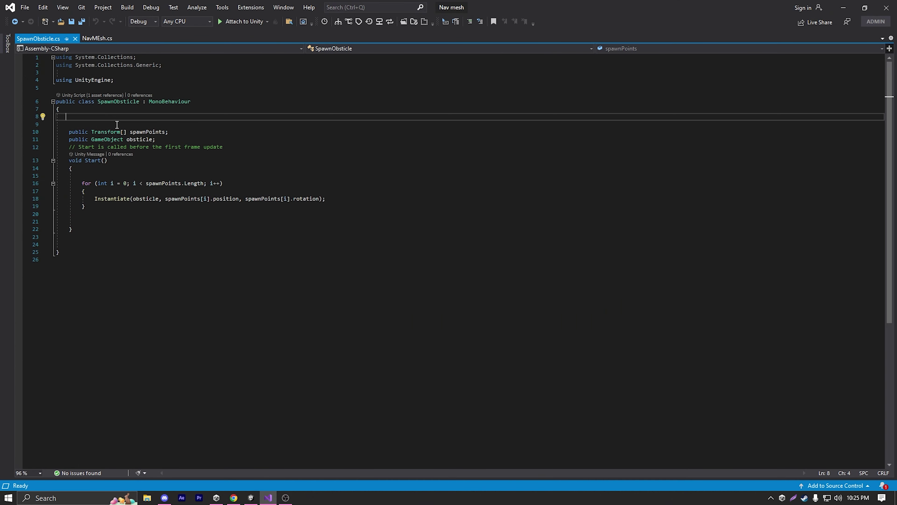
{"action": "type", "text": "public"}
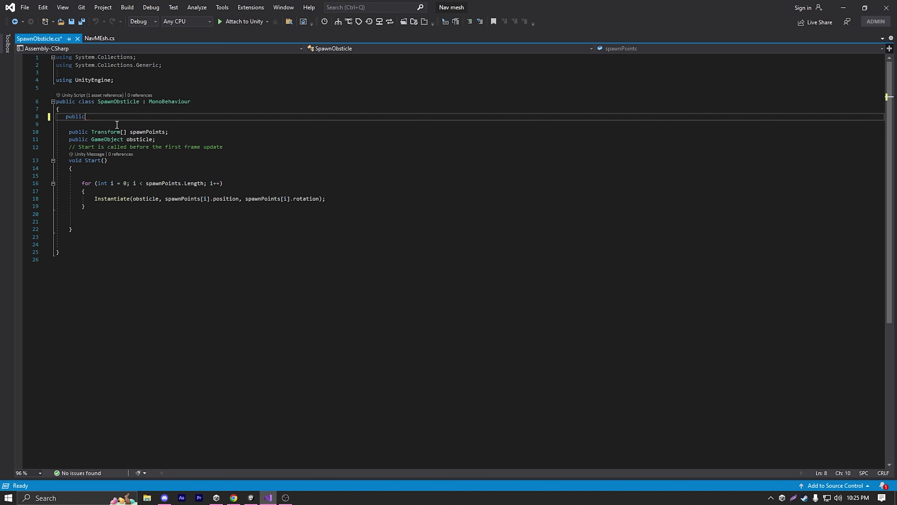
{"action": "type", "text": " na"}
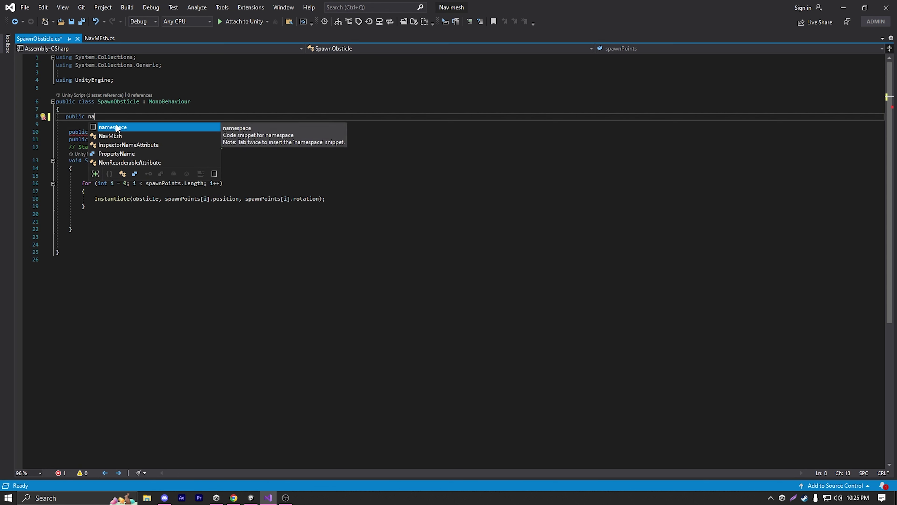
{"action": "left_click", "coordinate": [94, 73]}
{"action": "type", "text": "usi"}
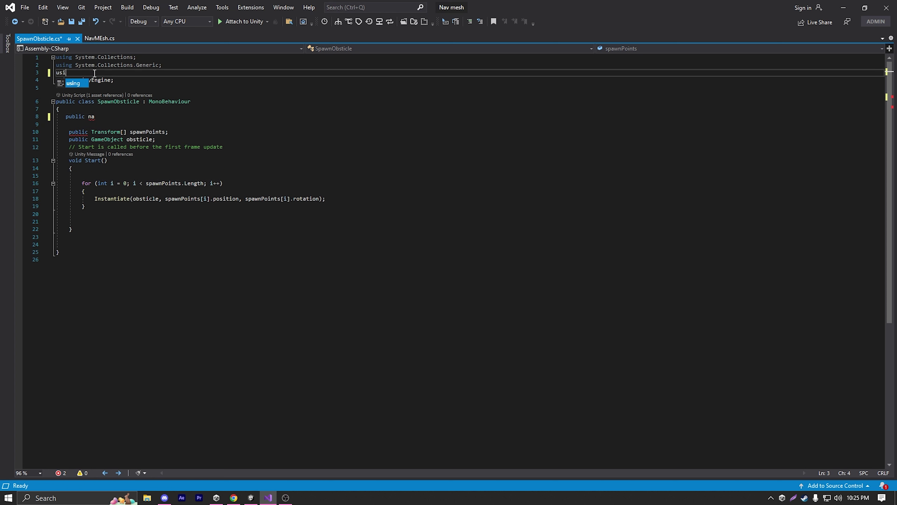
{"action": "type", "text": "ng U"}
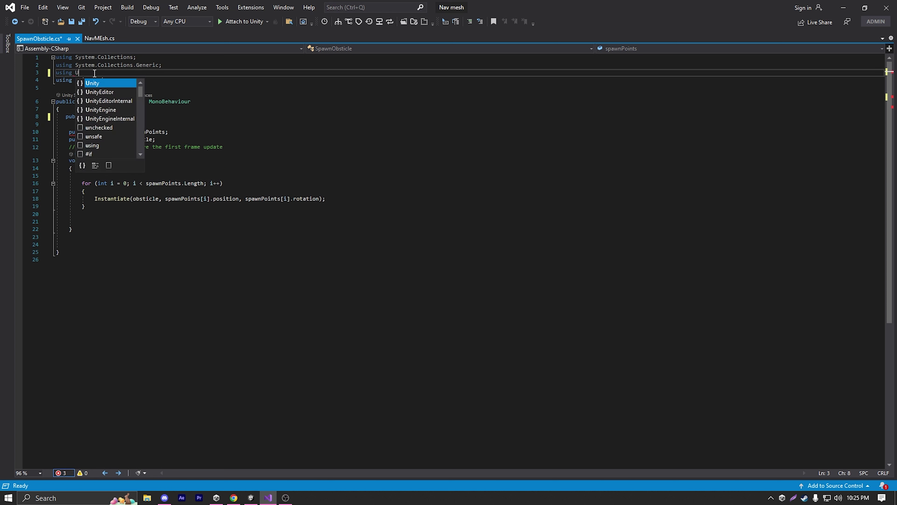
{"action": "type", "text": "nity.E"}
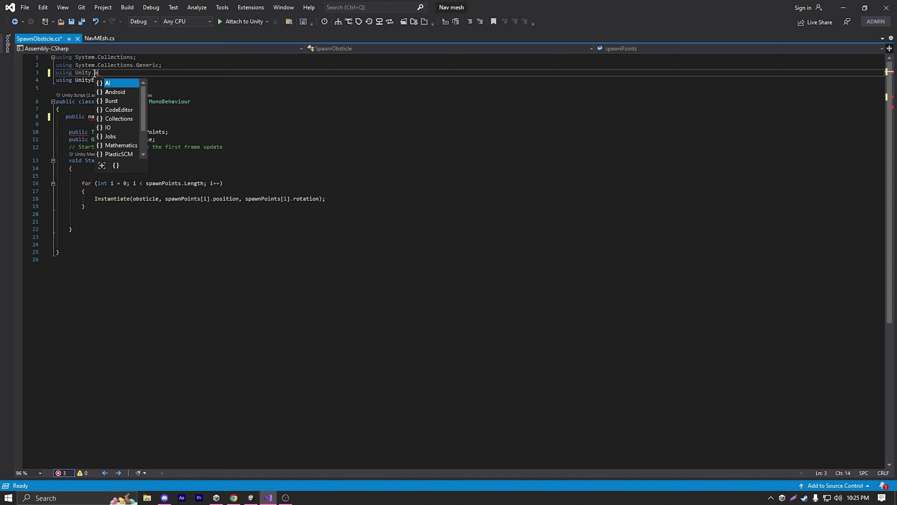
{"action": "key", "text": "Tab"}
{"action": "type", "text": "."}
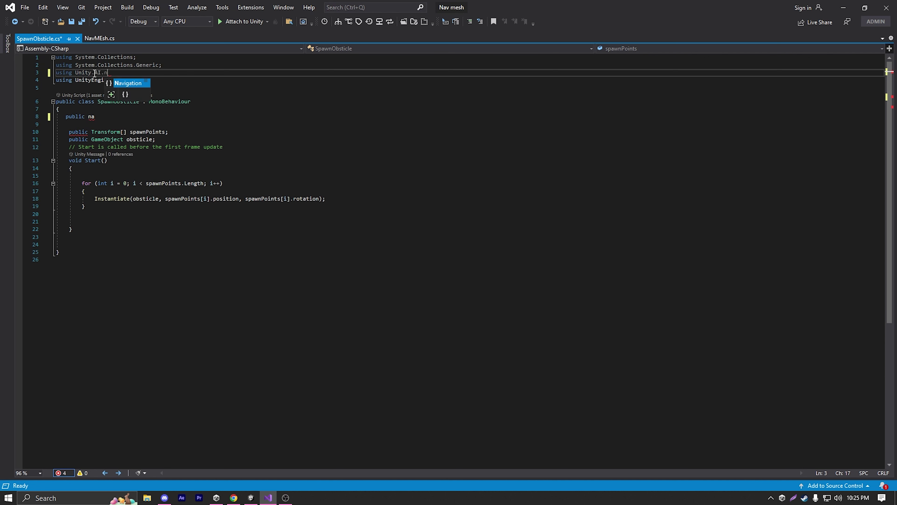
{"action": "key", "text": "Tab"}
{"action": "type", "text": ";"}
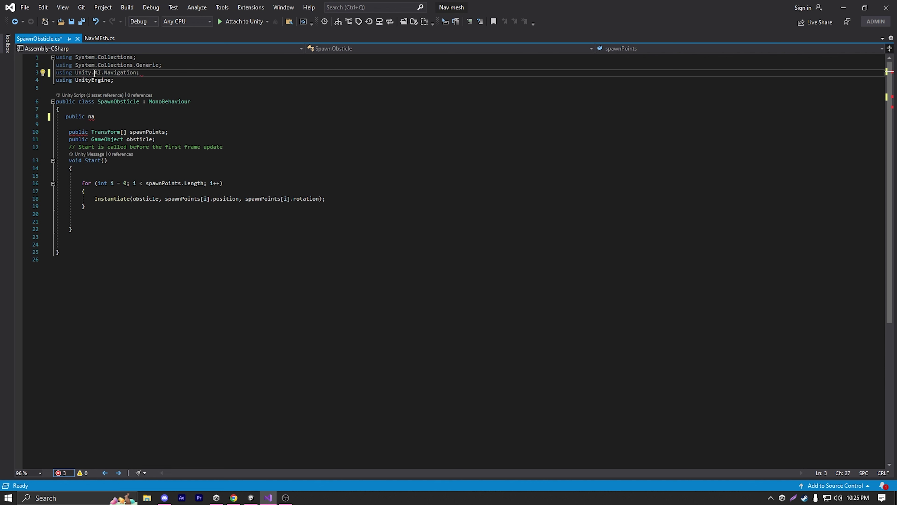
- Declare the field 'public NavMeshSurface navMesh;' on line 8
{"action": "left_click", "coordinate": [91, 118]}
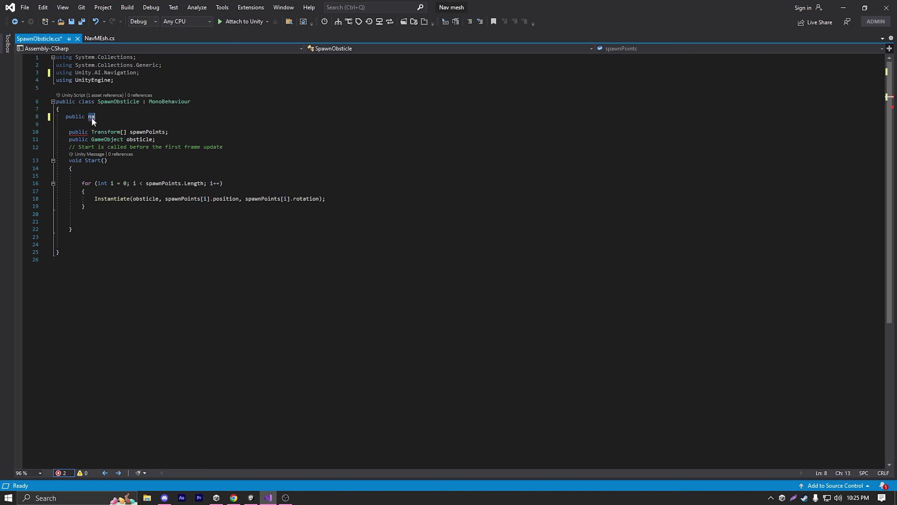
{"action": "key", "text": "ctrl+space"}
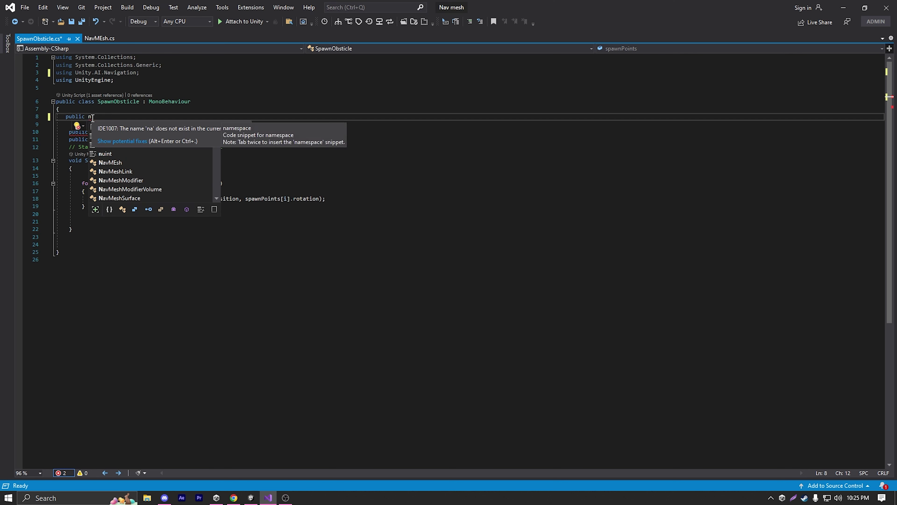
{"action": "type", "text": "vem"}
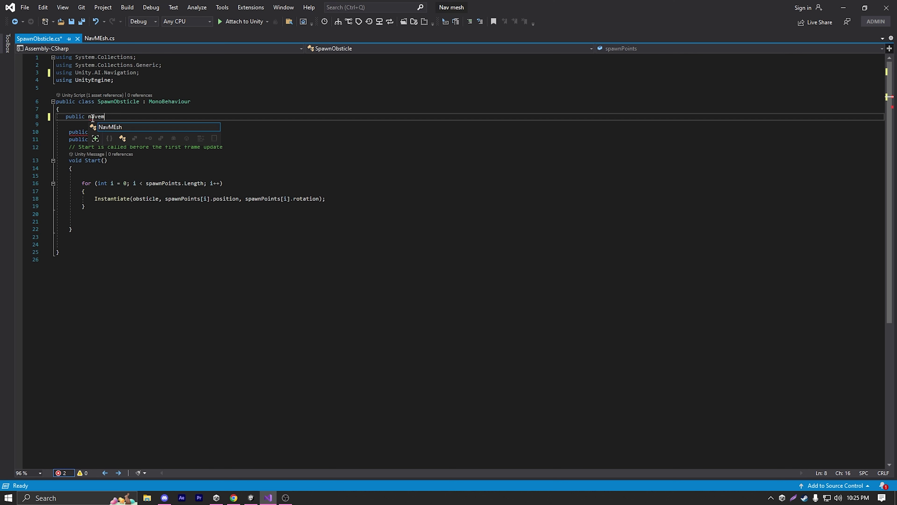
{"action": "key", "text": "BackSpace"}
{"action": "key", "text": "BackSpace"}
{"action": "key", "text": "BackSpace"}
{"action": "key", "text": "BackSpace"}
{"action": "key", "text": "BackSpace"}
{"action": "key", "text": "BackSpace"}
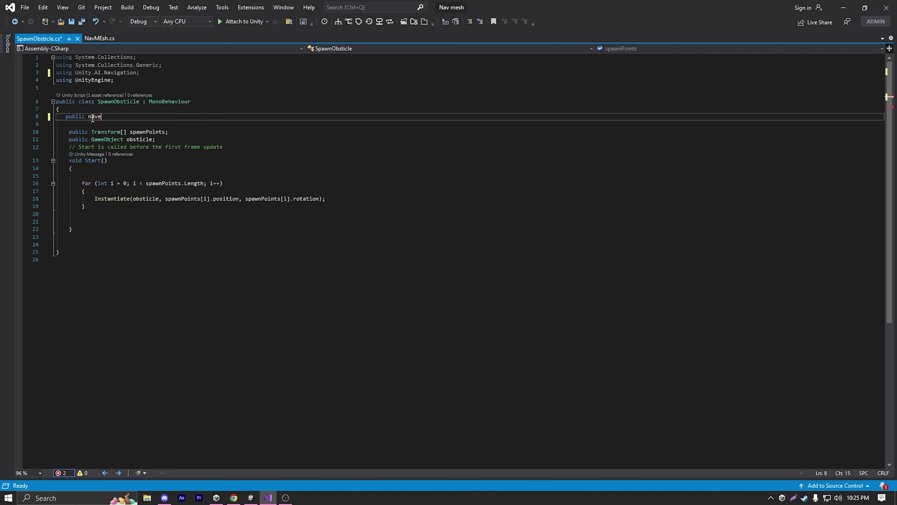
{"action": "type", "text": "nav"}
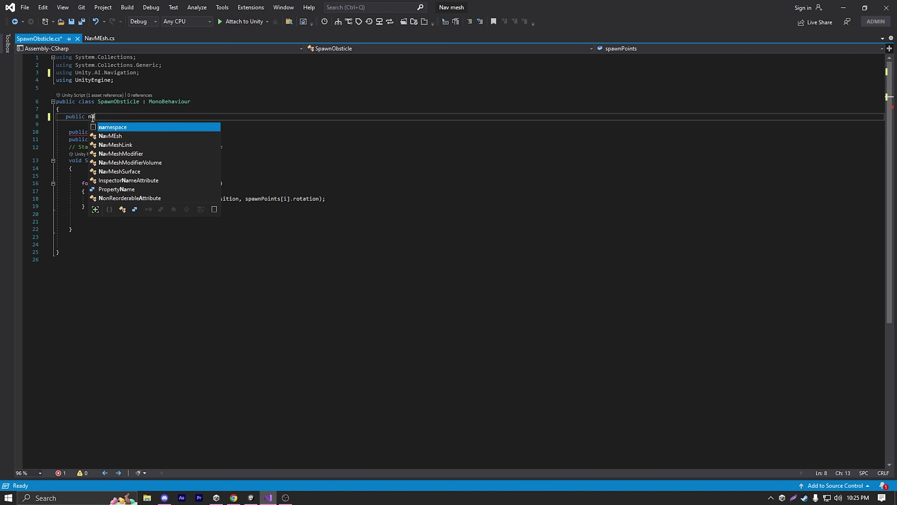
{"action": "type", "text": "mes"}
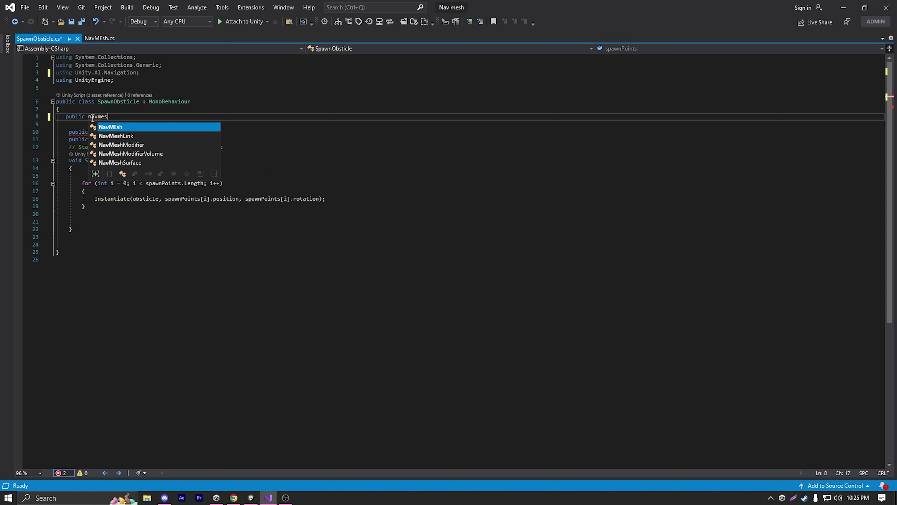
{"action": "key", "text": "Down"}
{"action": "key", "text": "Down"}
{"action": "key", "text": "Down"}
{"action": "key", "text": "Down"}
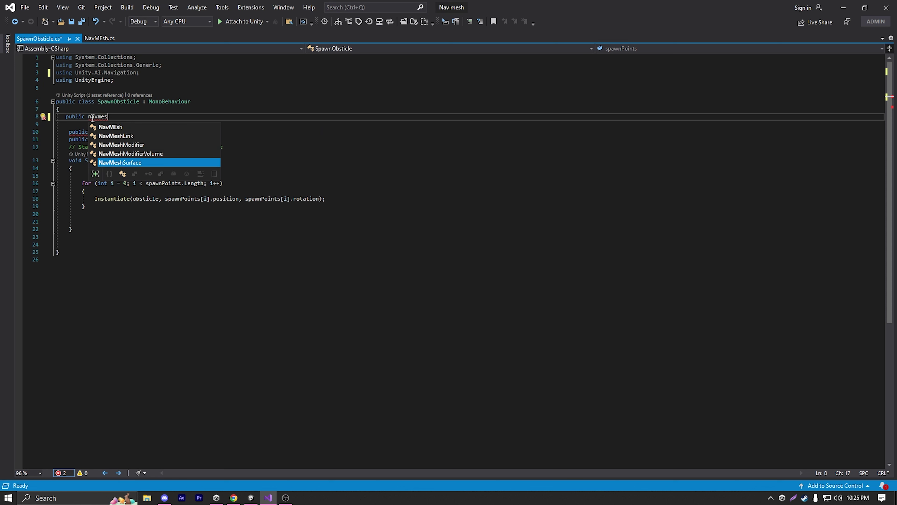
{"action": "key", "text": "Tab"}
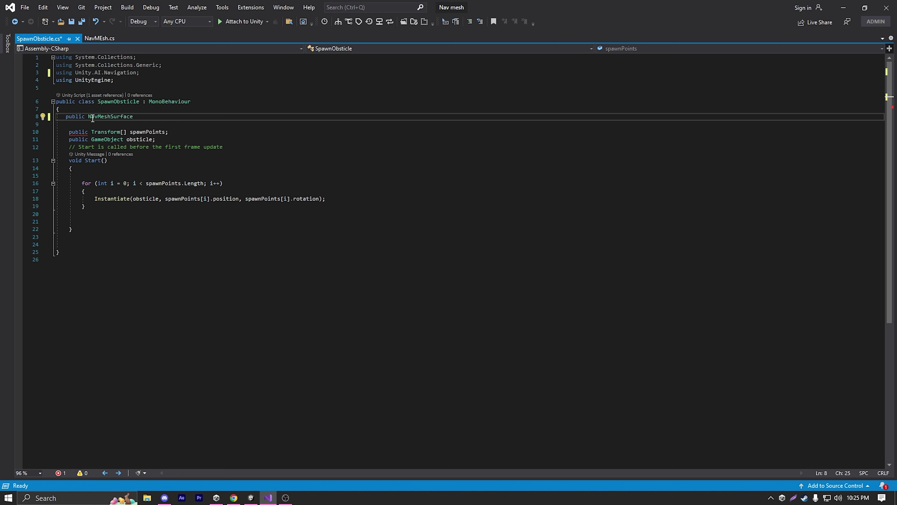
{"action": "key", "text": "Up"}
{"action": "key", "text": "Up"}
{"action": "key", "text": "Up"}
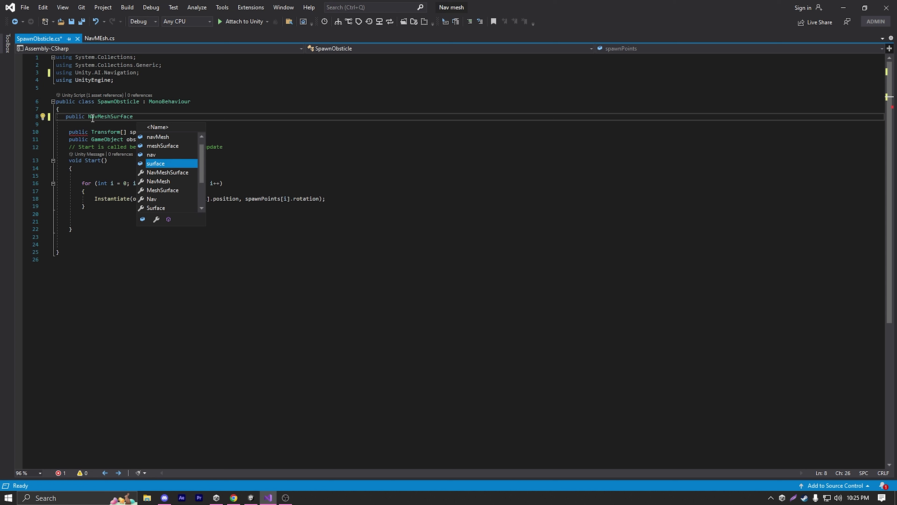
{"action": "key", "text": "Up"}
{"action": "key", "text": "Tab"}
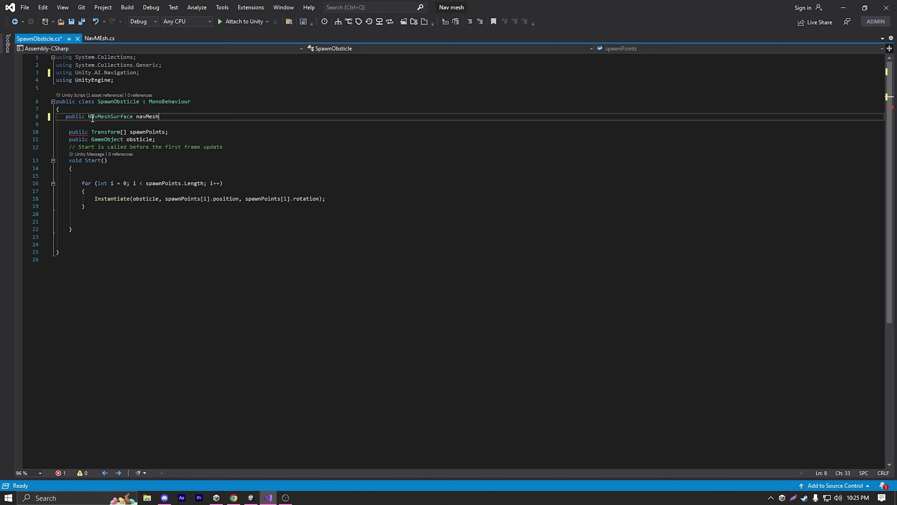
{"action": "type", "text": ";"}
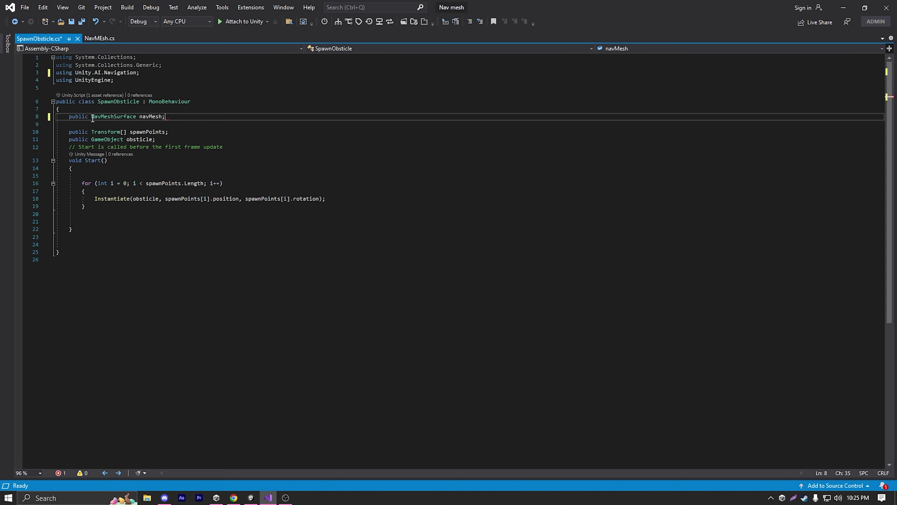
- Add 'navMesh.BuildNavMesh();' at the end of Start() on line 21
{"action": "left_click", "coordinate": [95, 220]}
{"action": "type", "text": "nav"}
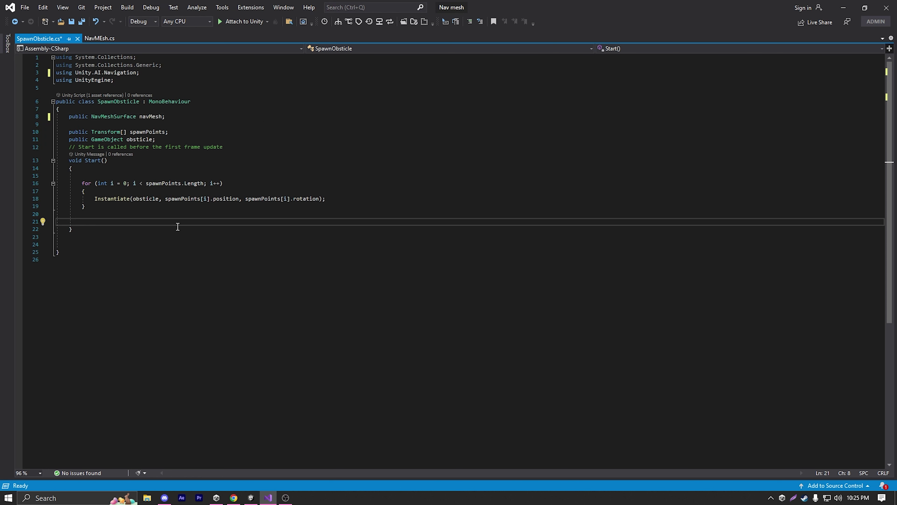
{"action": "key", "text": "Tab"}
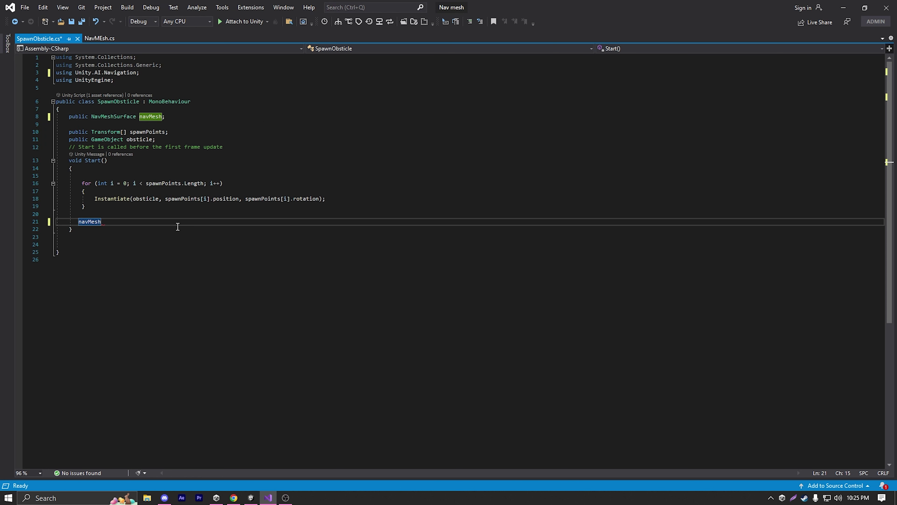
{"action": "type", "text": ".bu"}
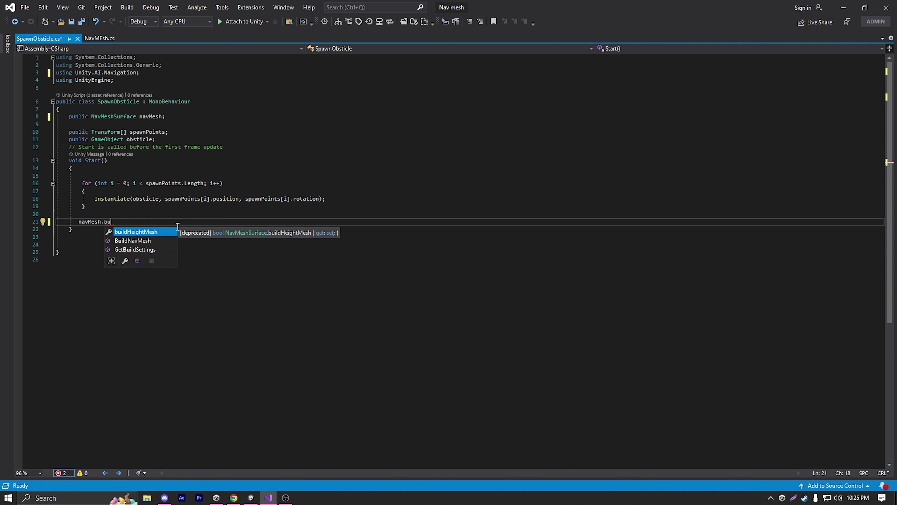
{"action": "key", "text": "Down"}
{"action": "key", "text": "Tab"}
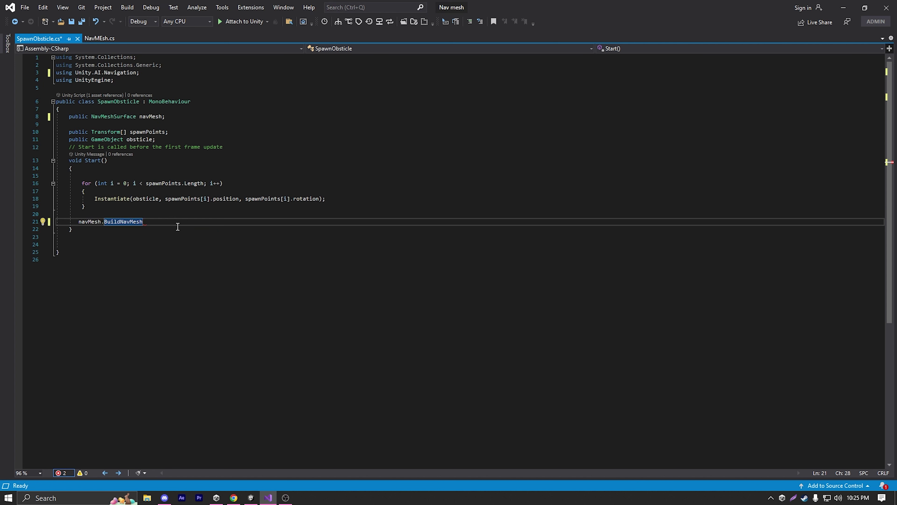
{"action": "type", "text": "();"}
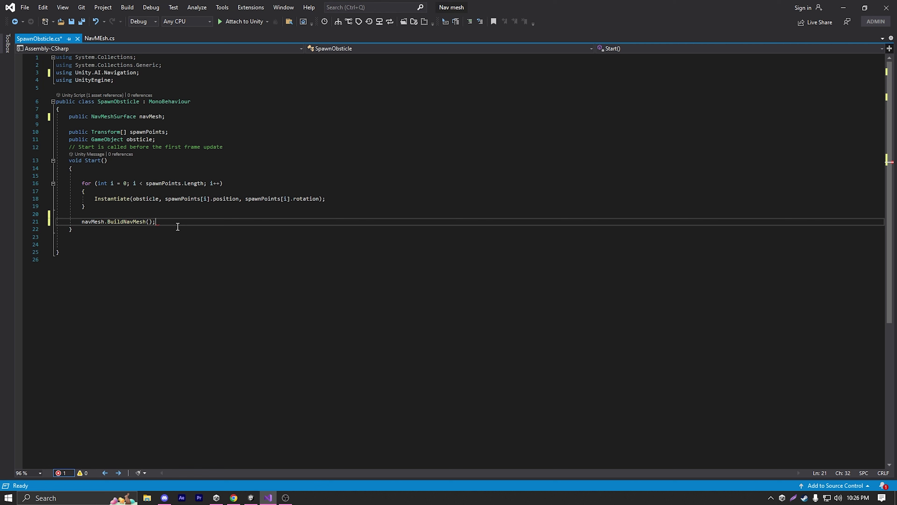
- Assign Ground as the Nav Mesh on SpawnPoints' Spawn Obsticle component, then play the scene
{"action": "key", "text": "alt+Tab"}
{"action": "left_click", "coordinate": [63, 116]}
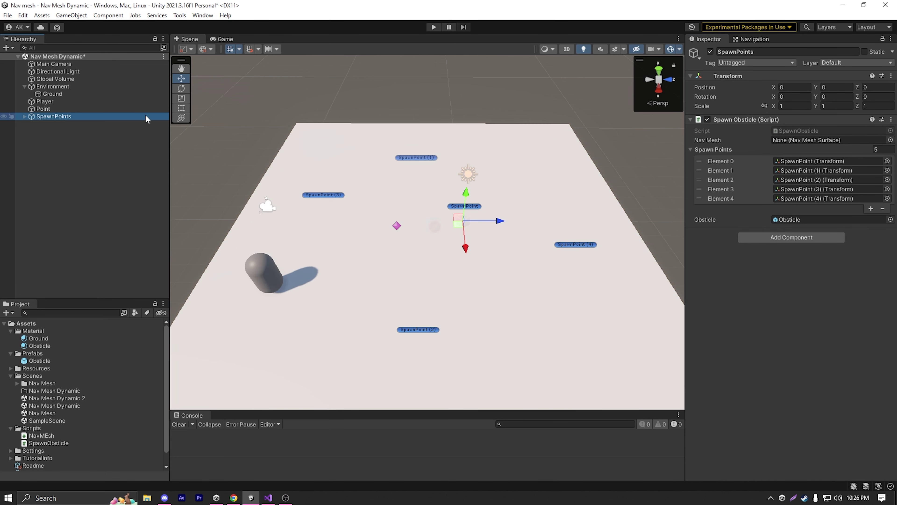
{"action": "left_click_drag", "start_coordinate": [78, 94], "coordinate": [846, 144]}
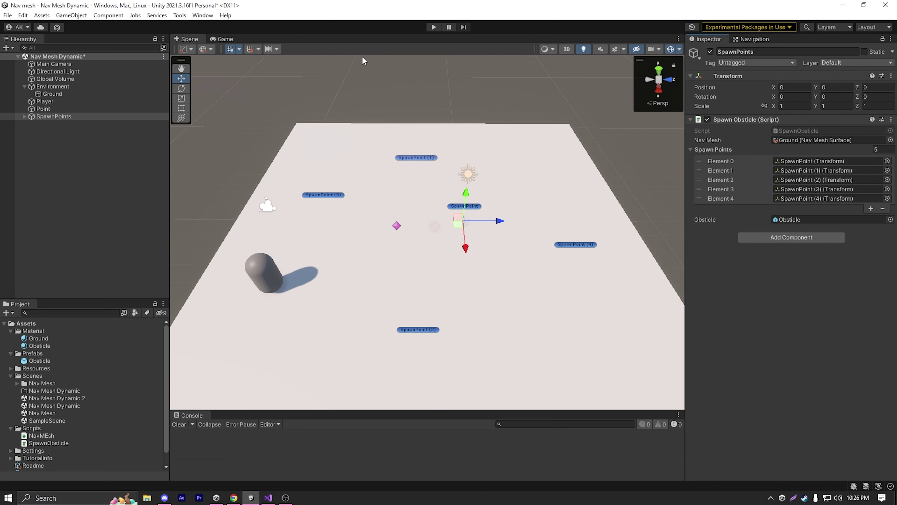
{"action": "left_click", "coordinate": [434, 28]}
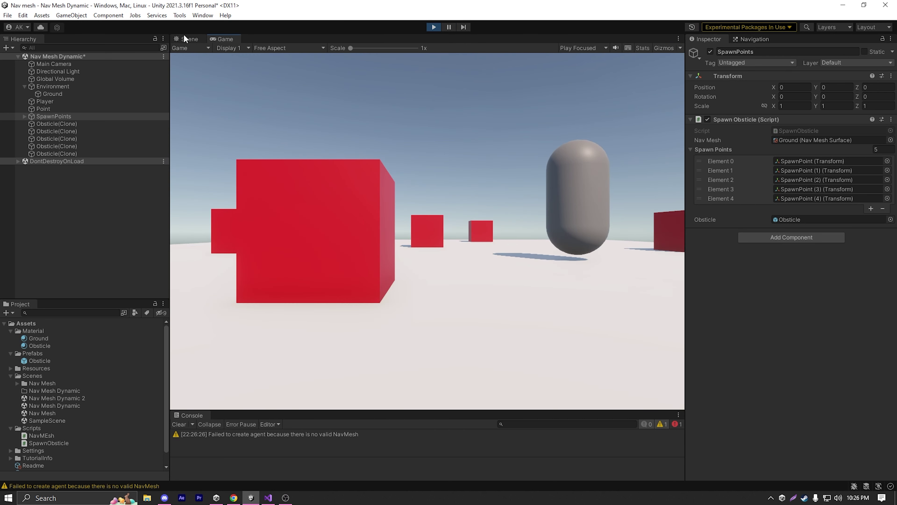
- Display the runtime NavMesh in Scene view and drag Point next to SpawnPoint (4)
{"action": "left_click", "coordinate": [186, 38]}
{"action": "left_click", "coordinate": [752, 39]}
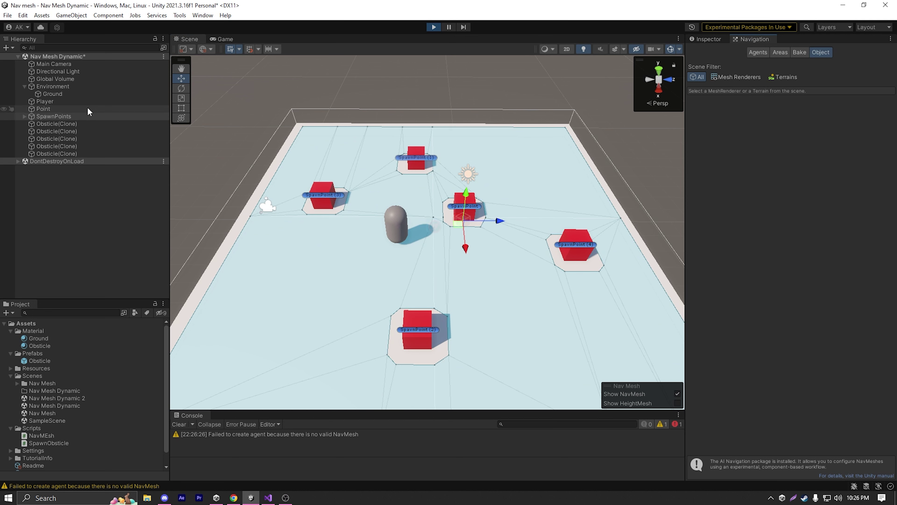
{"action": "scroll", "coordinate": [425, 257], "scroll_direction": "down", "scroll_amount": 3}
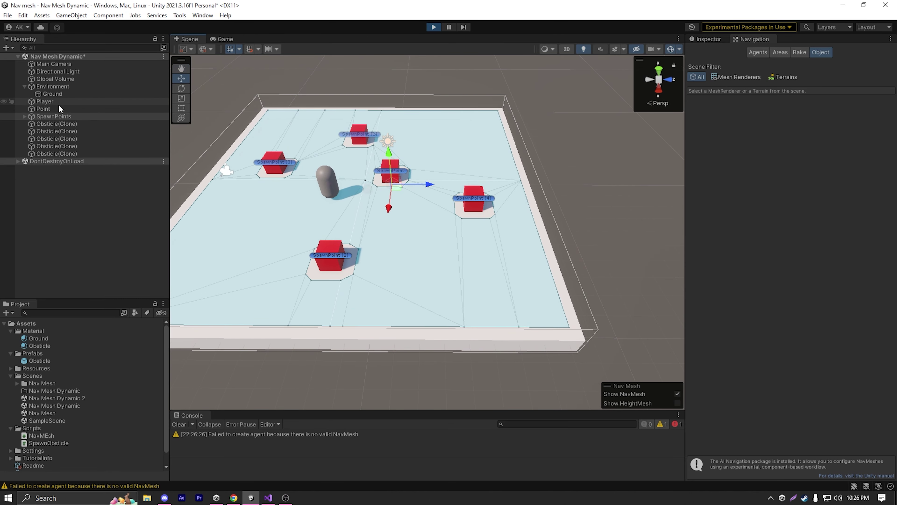
{"action": "left_click", "coordinate": [57, 108]}
{"action": "left_click_drag", "start_coordinate": [345, 205], "coordinate": [289, 210]}
- Stop Play mode and drag SpawnPoint (2), the first SpawnPoint and SpawnPoint (4) to new ground positions
{"action": "key", "text": "ctrl+p"}
{"action": "left_click", "coordinate": [329, 256]}
{"action": "left_click", "coordinate": [290, 164]}
{"action": "left_click_drag", "start_coordinate": [291, 164], "coordinate": [418, 295]}
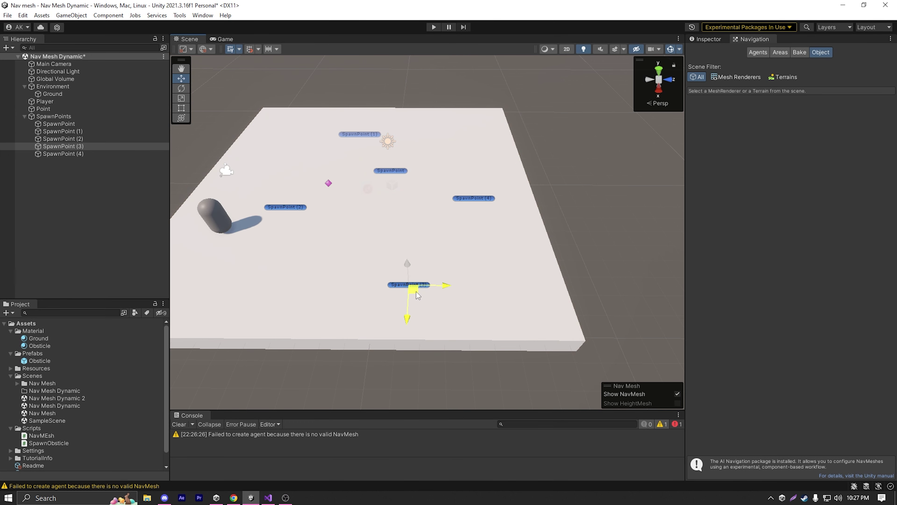
{"action": "left_click", "coordinate": [393, 171]}
{"action": "left_click", "coordinate": [391, 171]}
{"action": "left_click_drag", "start_coordinate": [391, 171], "coordinate": [378, 217]}
{"action": "left_click", "coordinate": [475, 197]}
{"action": "left_click_drag", "start_coordinate": [478, 203], "coordinate": [378, 174]}
- Replay the scene, move the Point target so the capsule walks there, then stop and inspect the ground
{"action": "key", "text": "ctrl+p"}
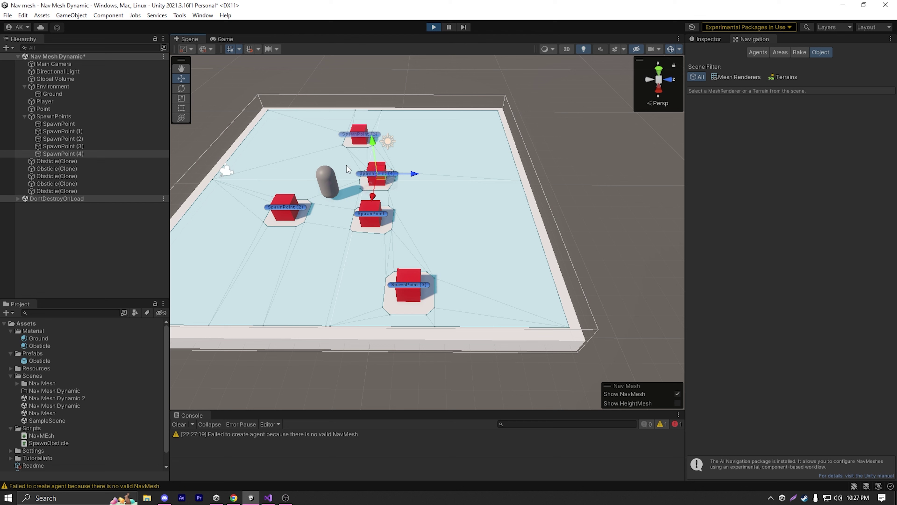
{"action": "left_click", "coordinate": [72, 109]}
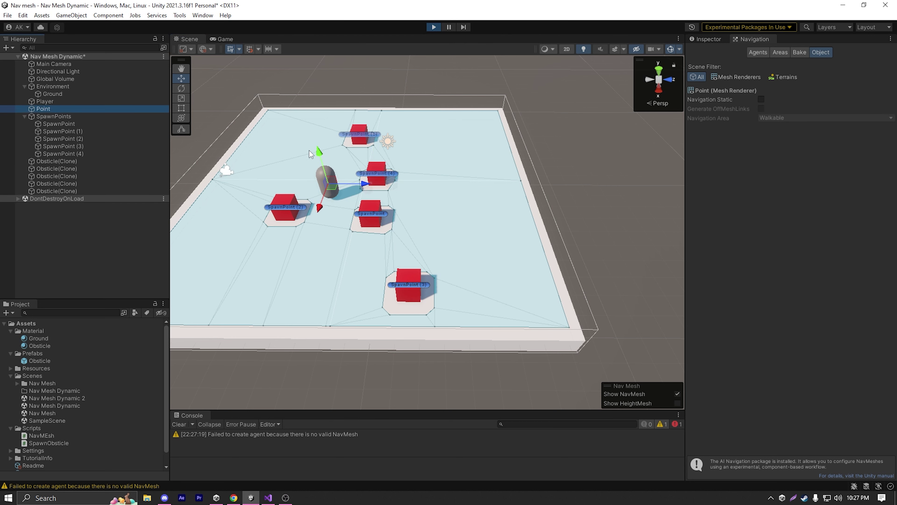
{"action": "left_click_drag", "start_coordinate": [337, 191], "coordinate": [343, 244]}
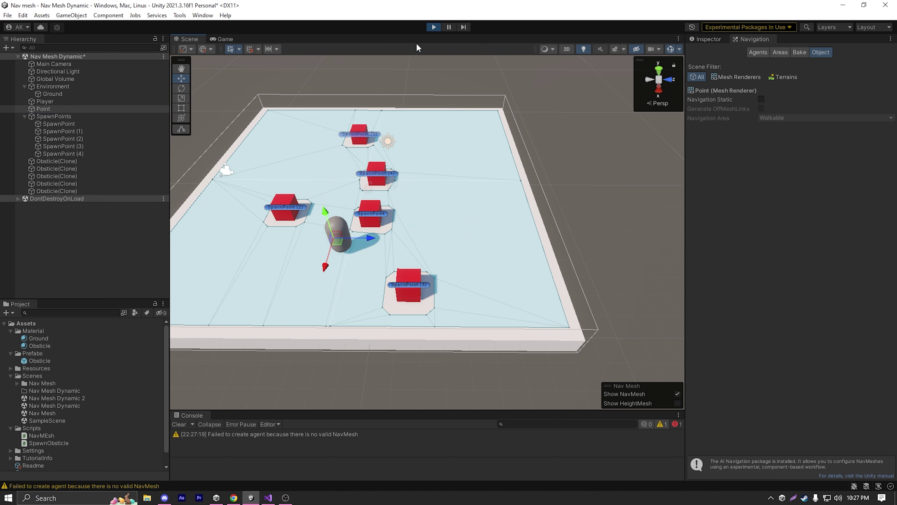
{"action": "left_click", "coordinate": [436, 29]}
{"action": "scroll", "coordinate": [413, 178], "scroll_direction": "down", "scroll_amount": 3}
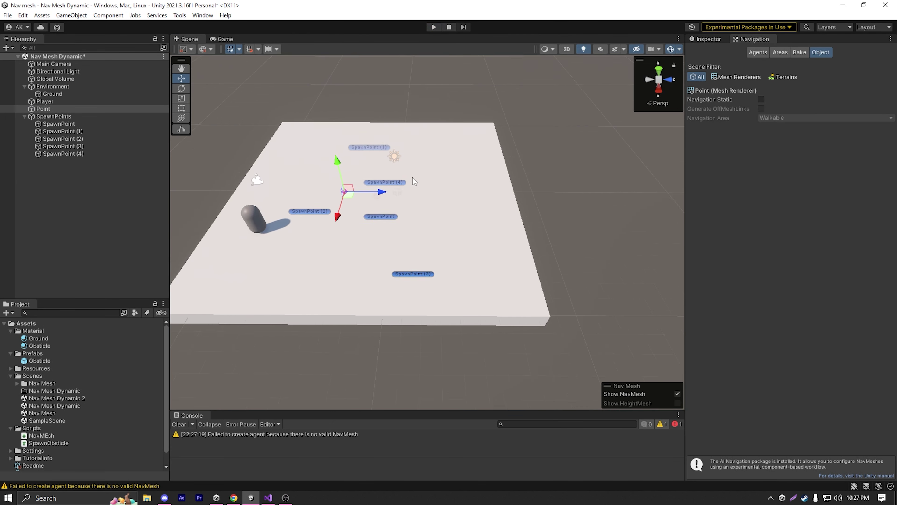
{"action": "left_click_drag", "start_coordinate": [365, 217], "coordinate": [414, 168], "text": "alt"}
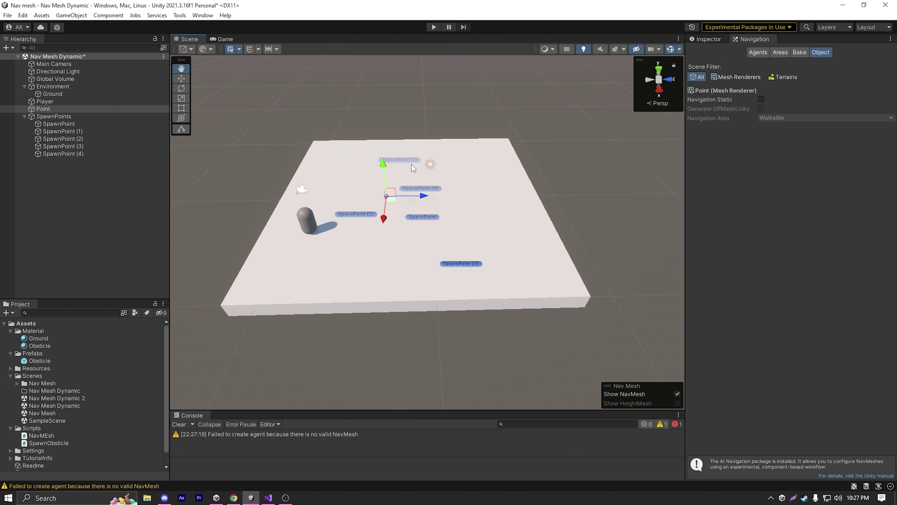